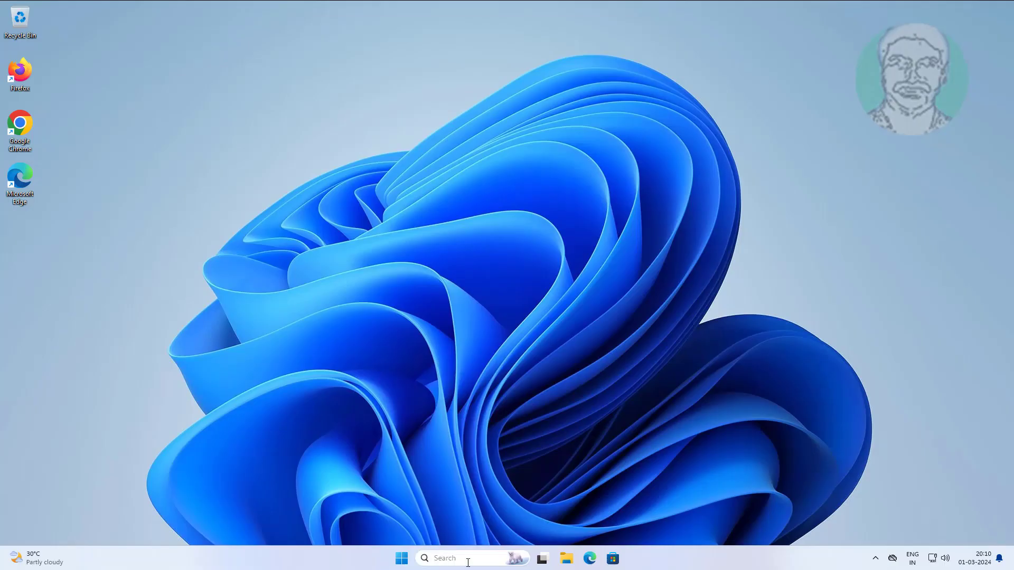
Step: Launch System Configuration via msconfig and enable Safe boot (Minimal) on the Boot tab, then apply it
click(467, 560)
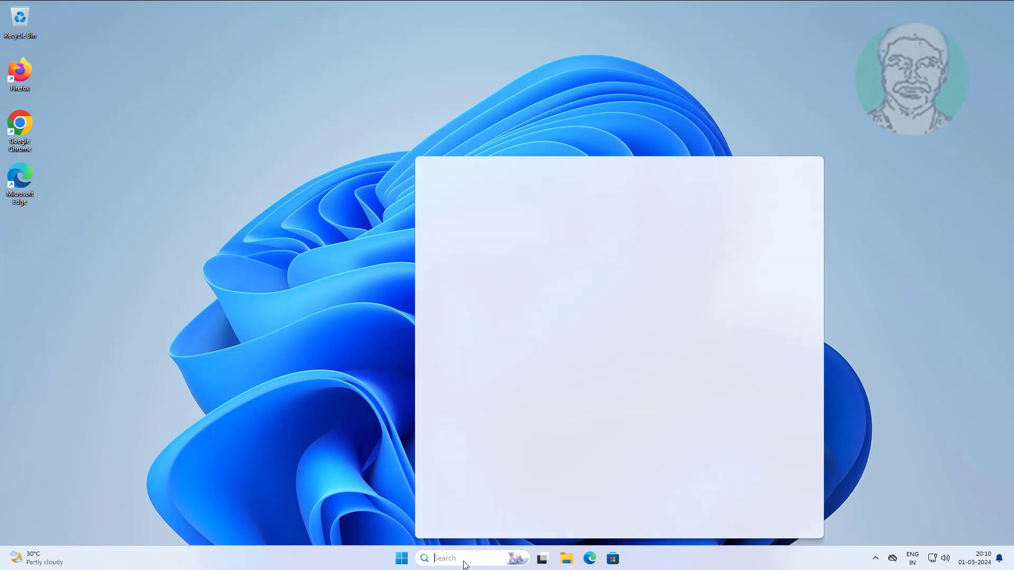
text(msconfig)
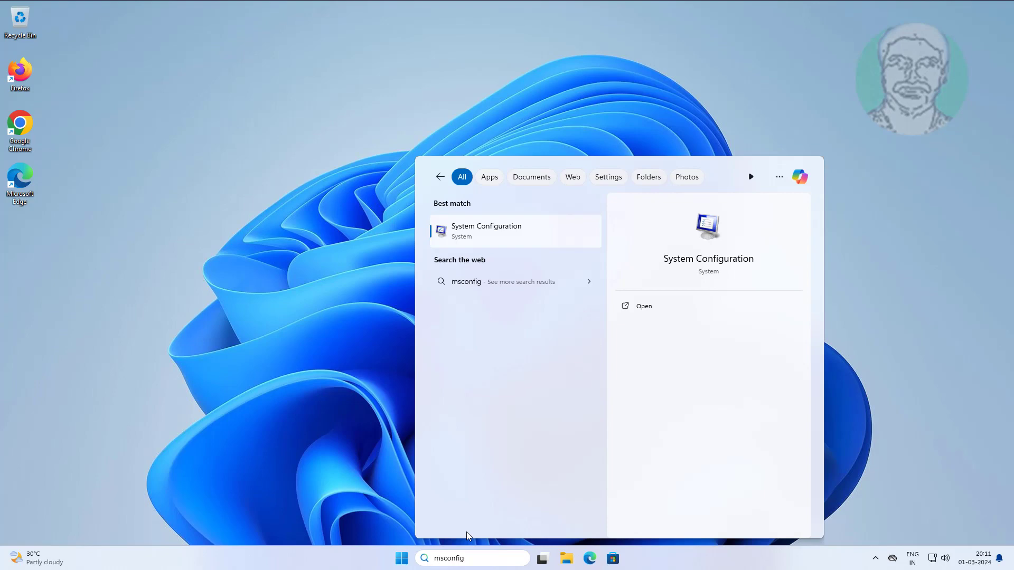
click(476, 240)
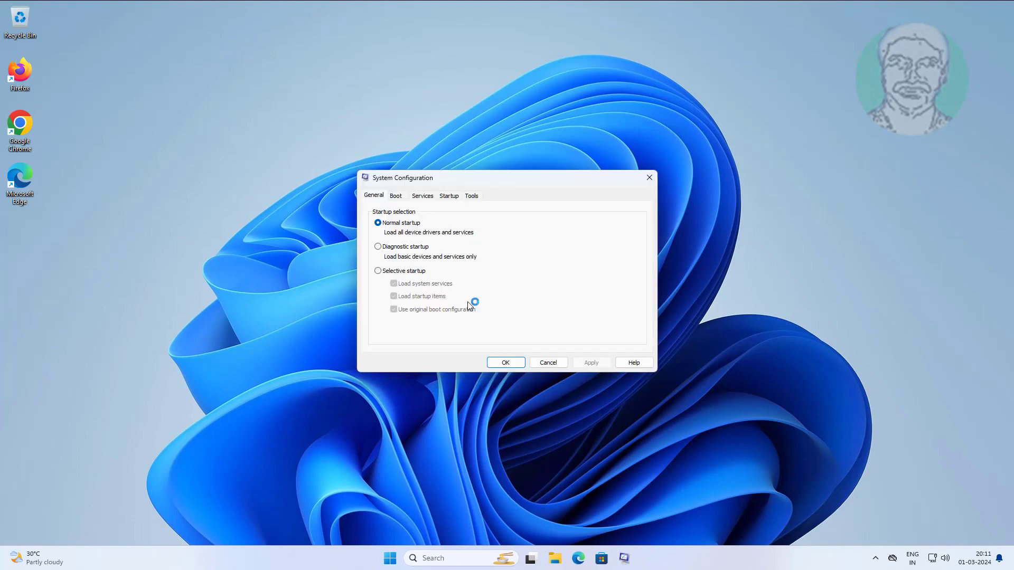
click(395, 195)
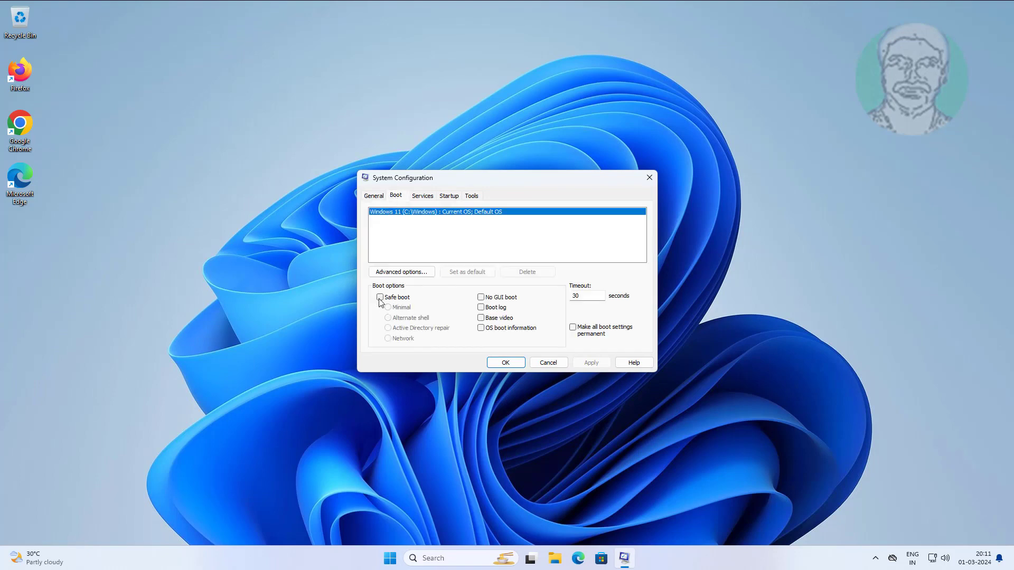
click(380, 298)
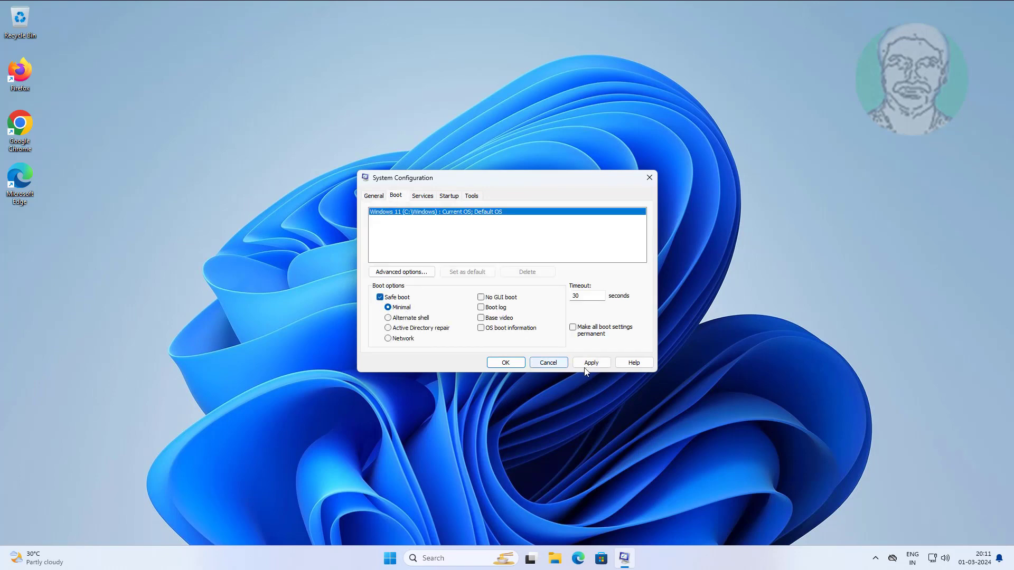
click(590, 362)
click(504, 364)
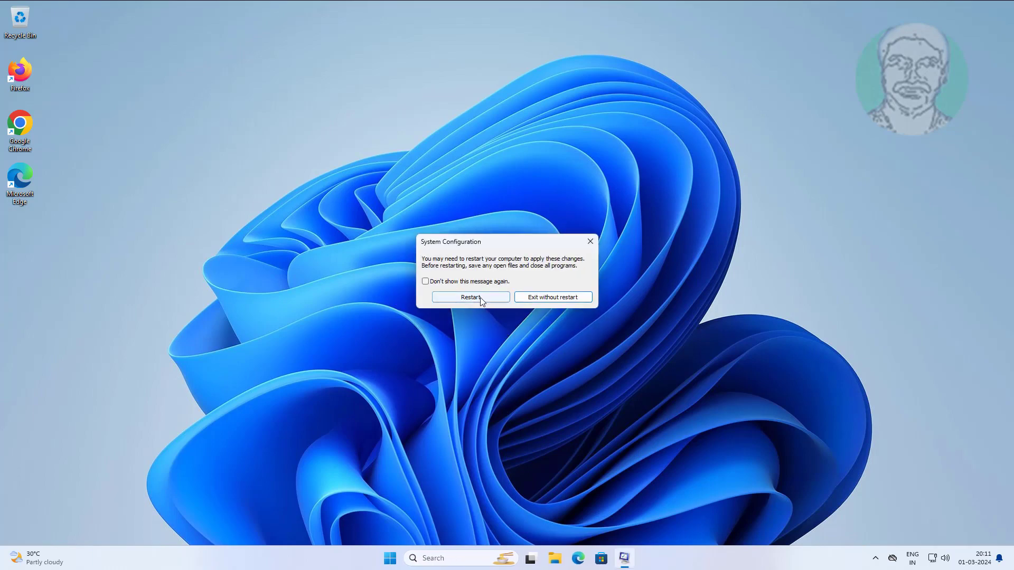
Step: Restart into Safe Mode and sign in with the account password
click(478, 297)
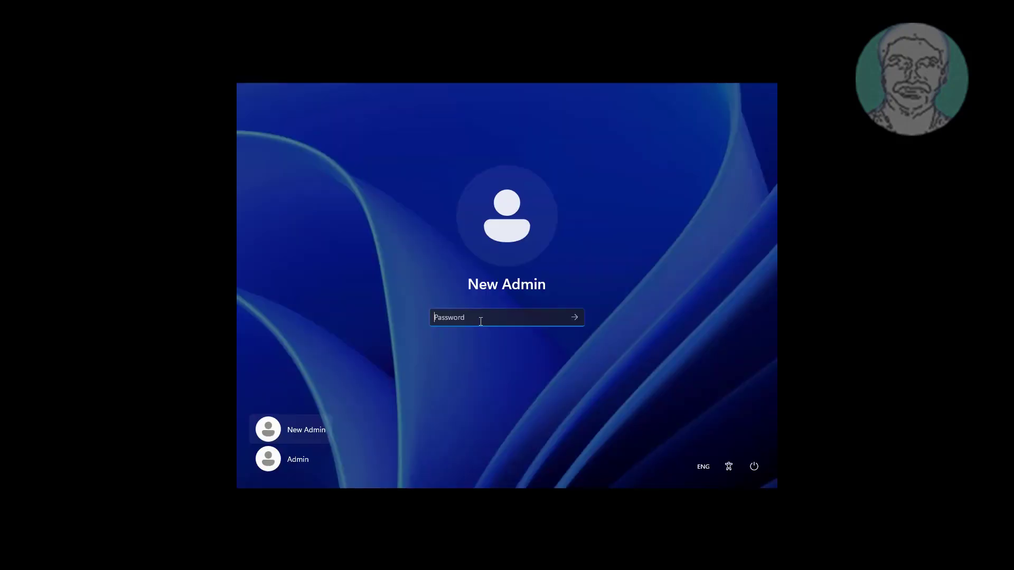
text(1234)
key(Return)
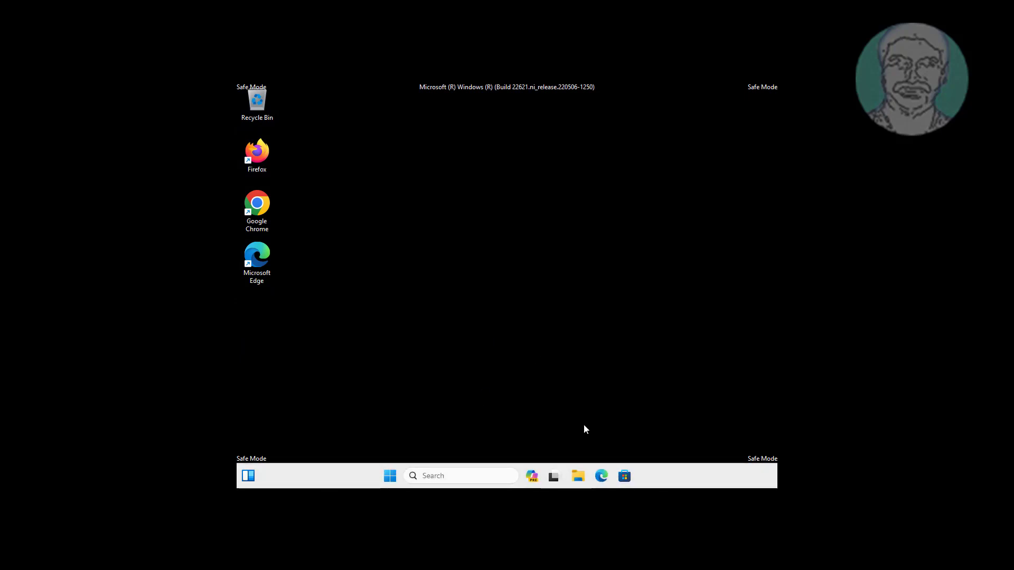
Step: In File Explorer, browse from This PC to C:\ProgramData\Microsoft
click(579, 476)
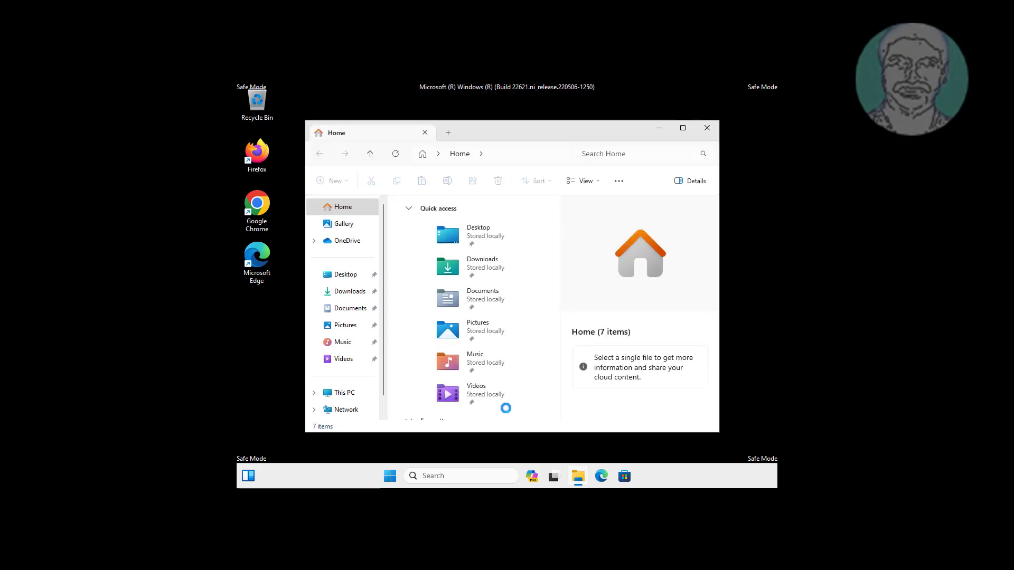
click(353, 394)
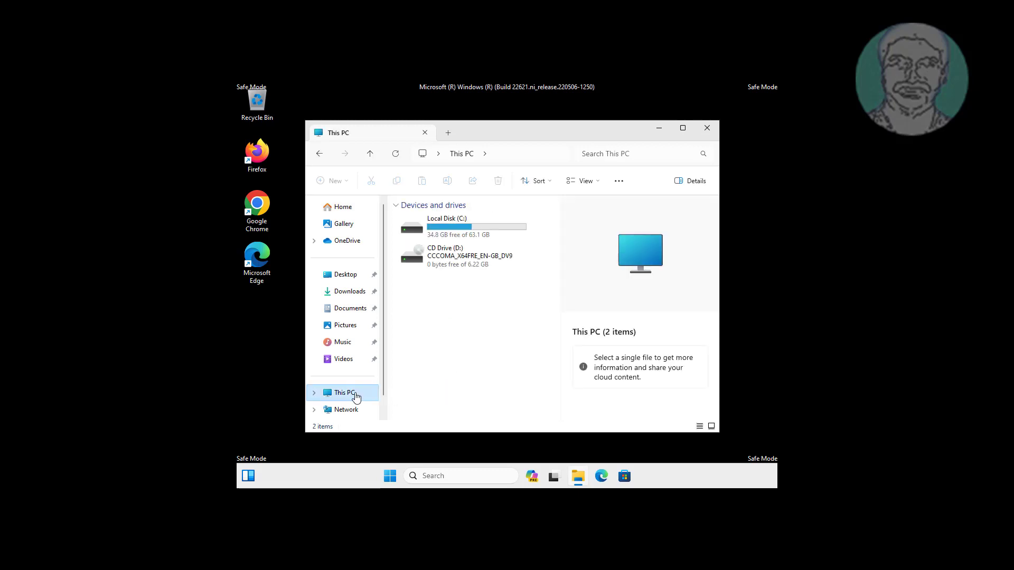
click(458, 222)
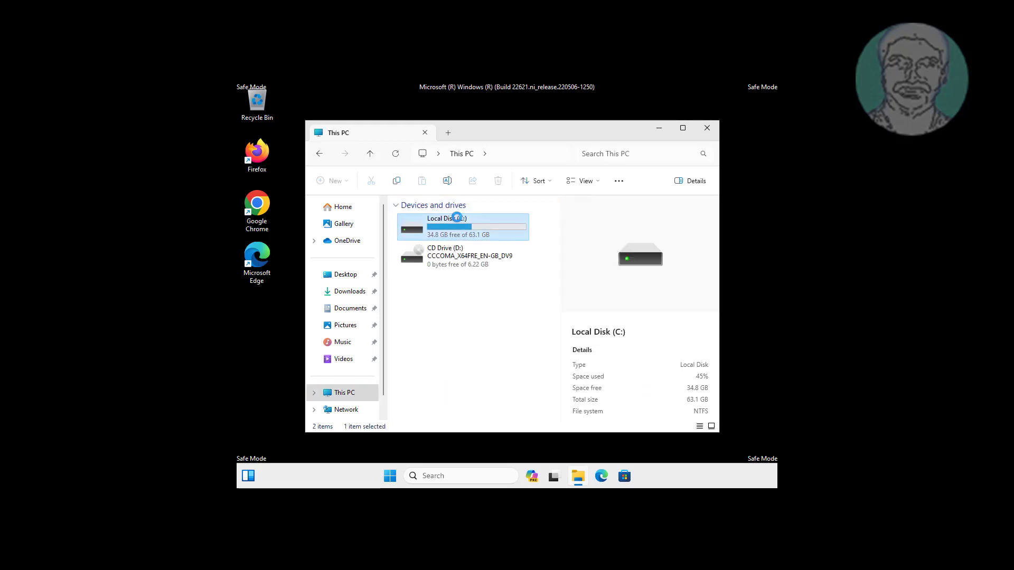
double_click(458, 222)
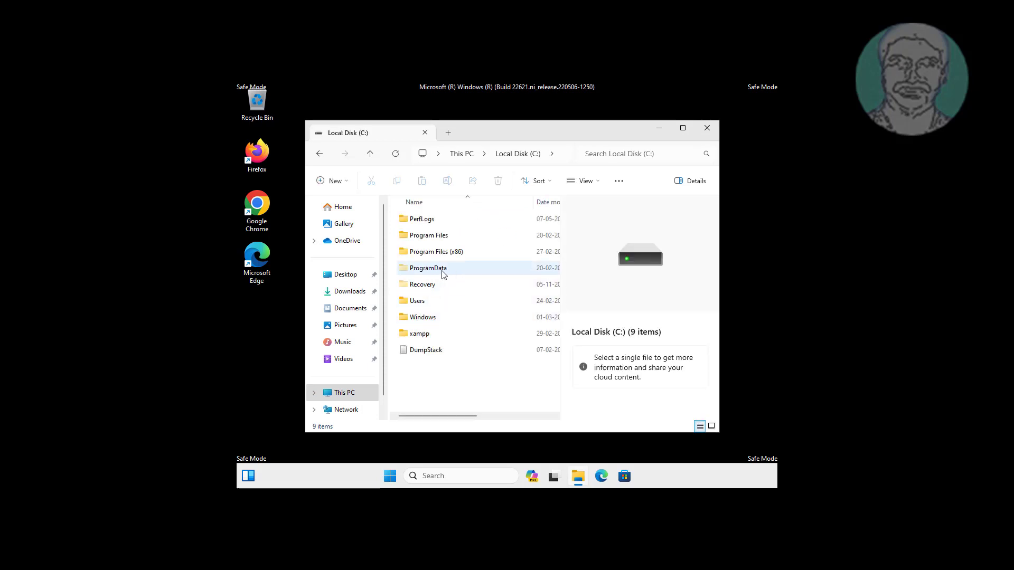
click(441, 270)
double_click(441, 270)
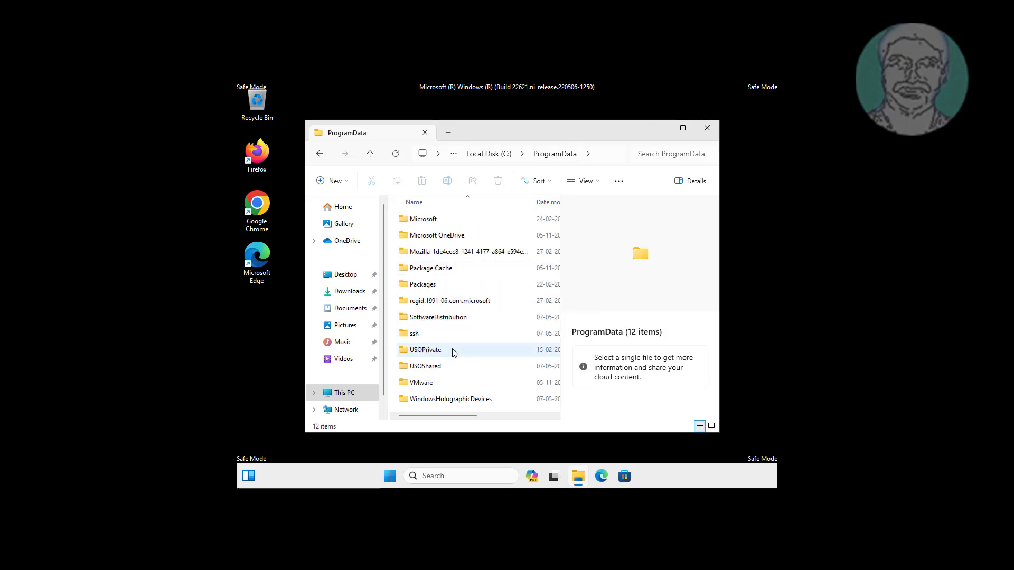
click(427, 220)
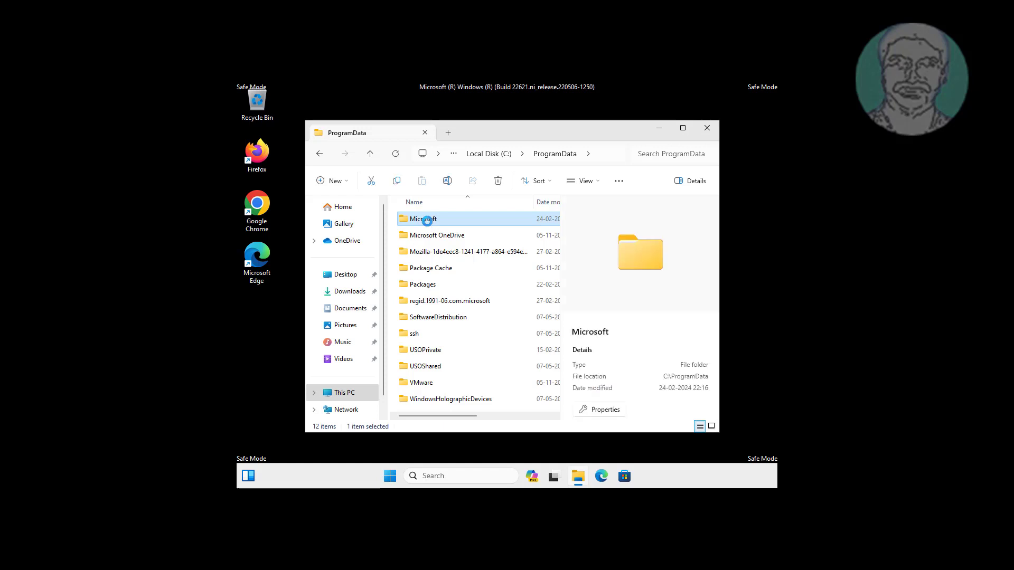
double_click(427, 220)
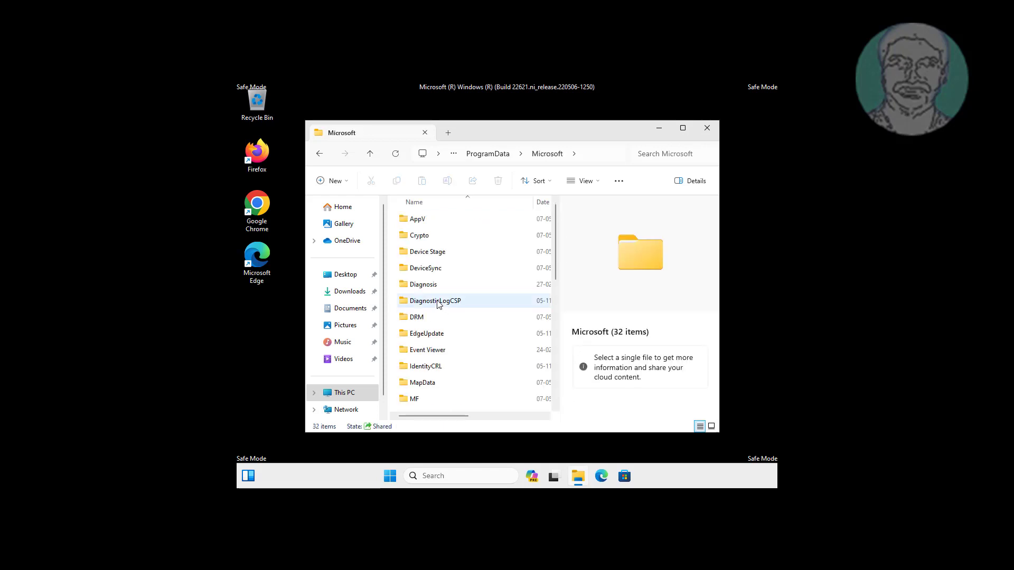
click(436, 300)
Step: Navigate into Windows Defender\Scans\History\Service and select the DetectionHistory folder
key(w)
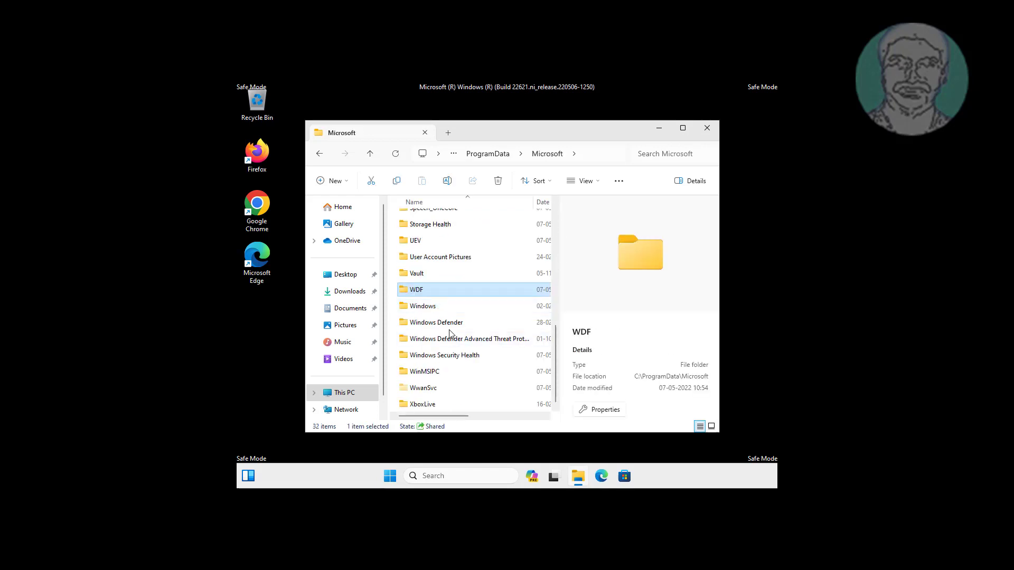
click(449, 328)
double_click(453, 327)
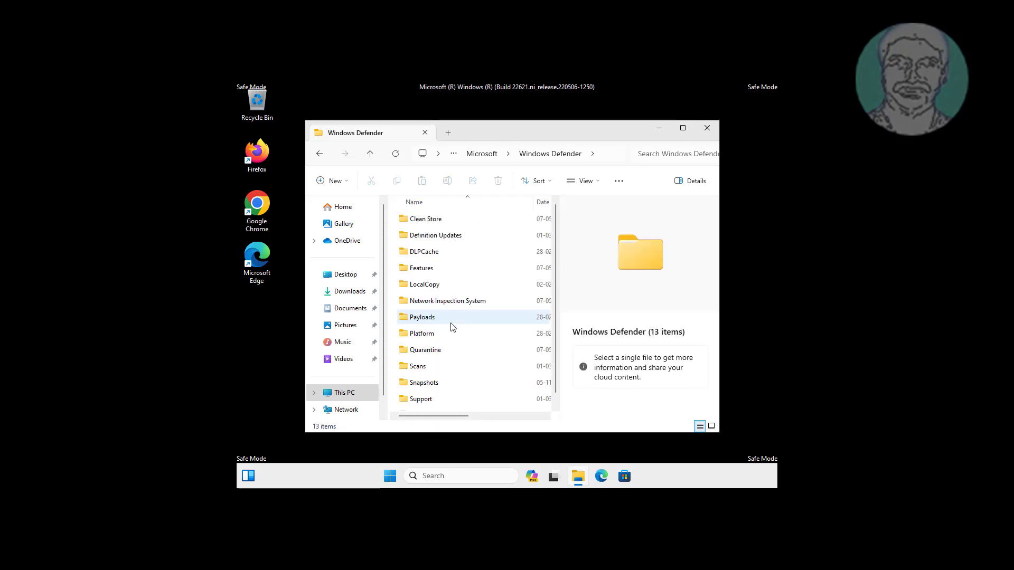
click(486, 365)
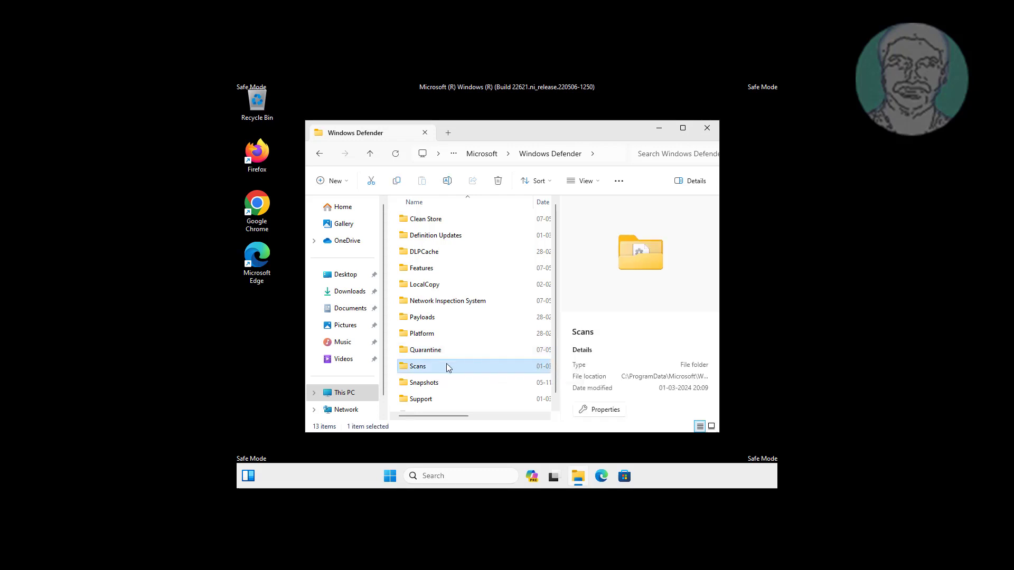
double_click(432, 365)
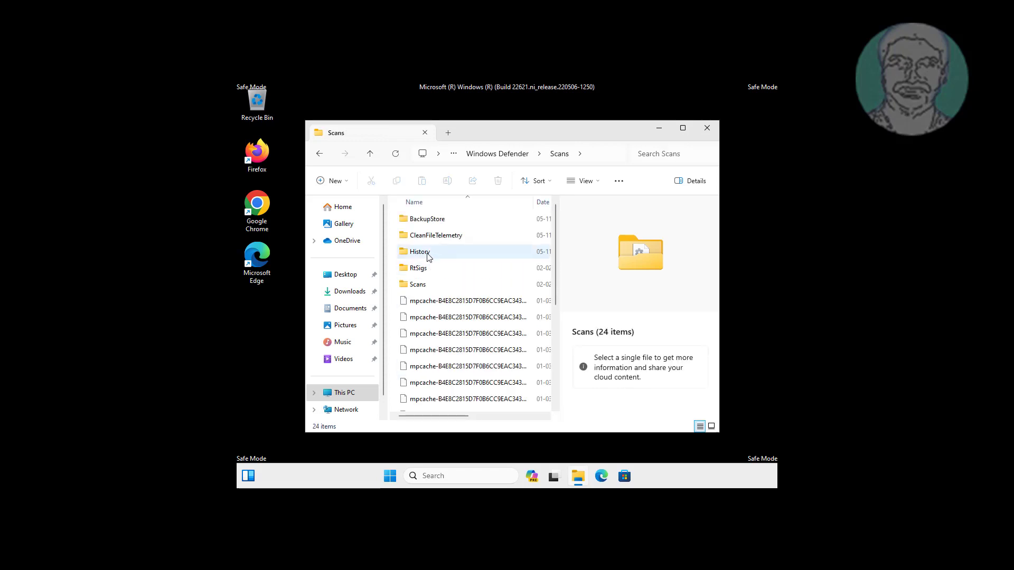
double_click(428, 255)
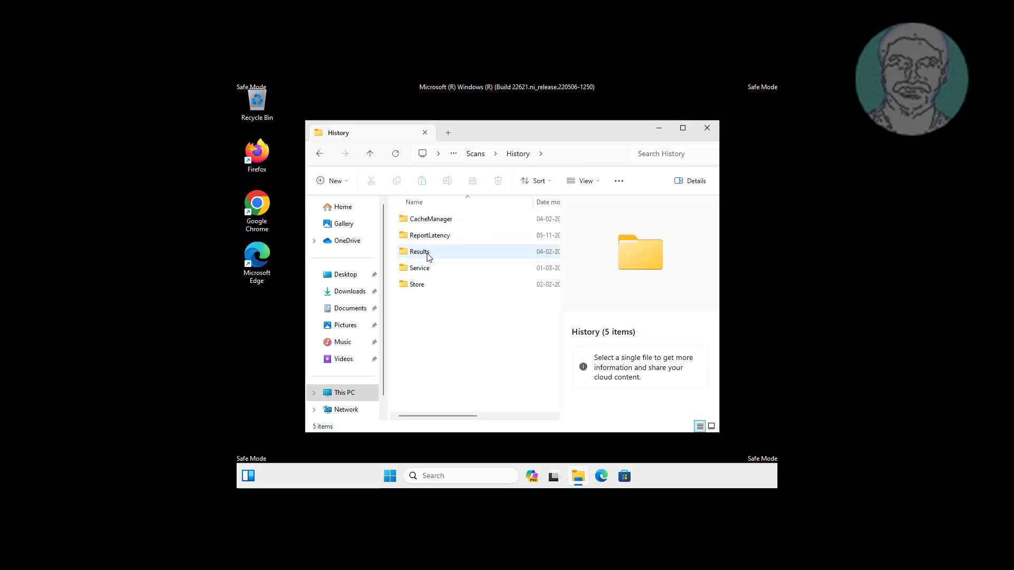
click(422, 269)
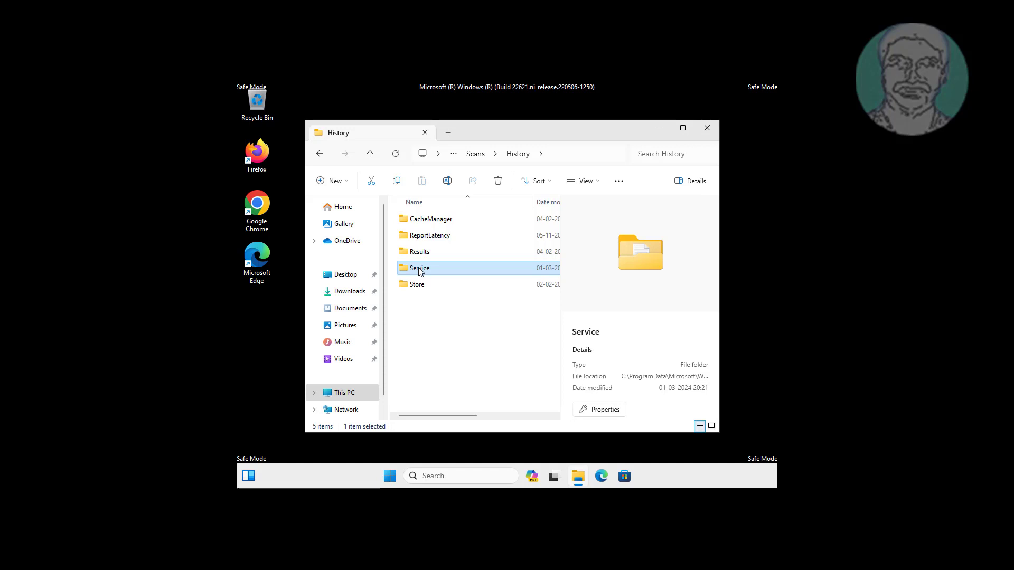
double_click(431, 271)
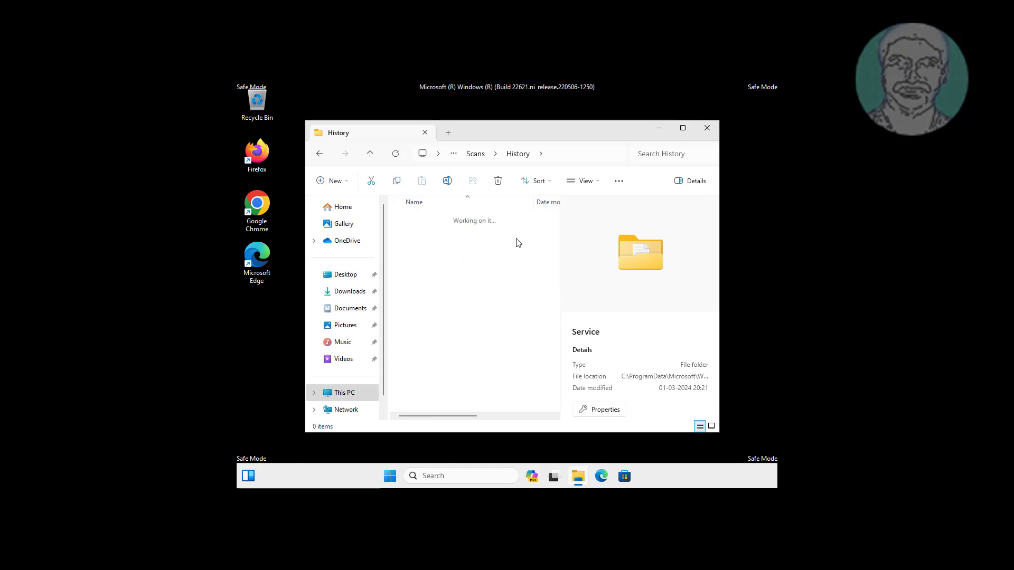
click(451, 222)
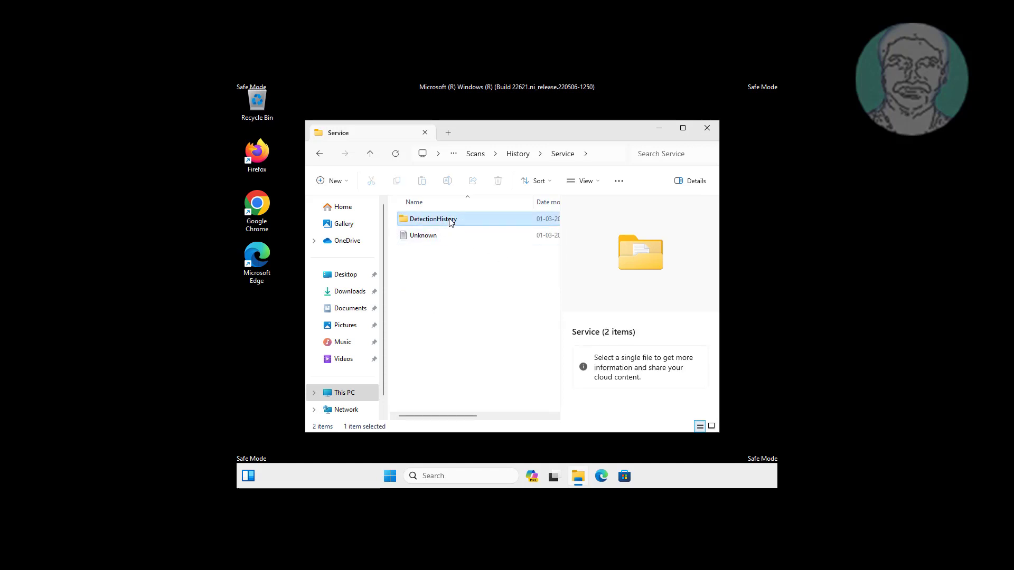
Step: Delete the DetectionHistory folder and close File Explorer
right_click(451, 222)
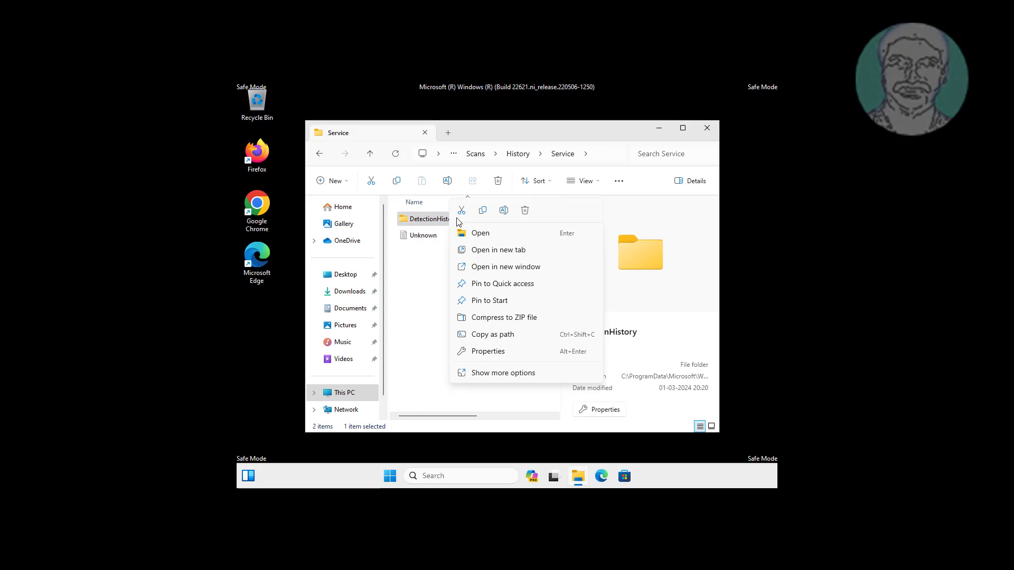
click(525, 211)
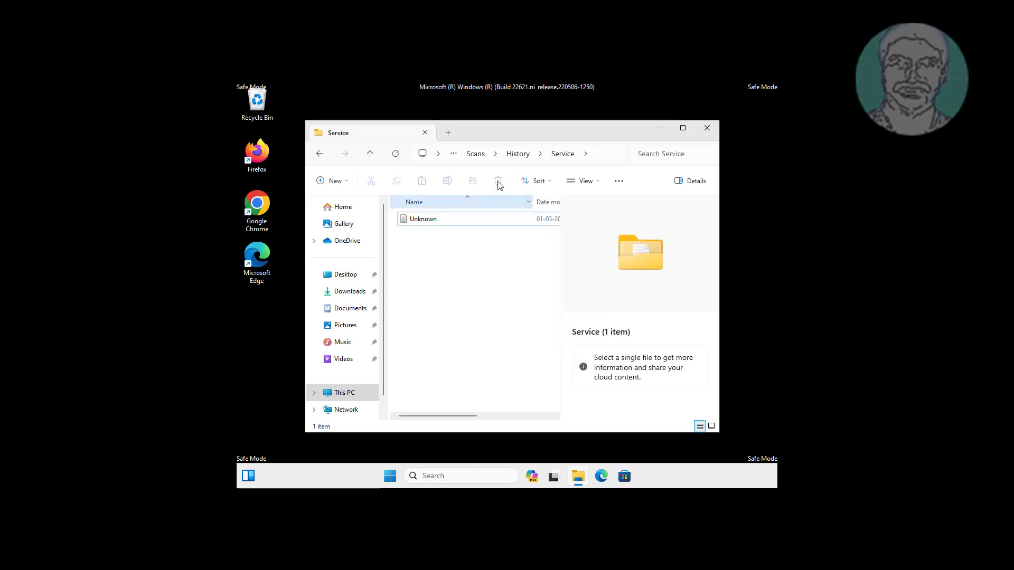
click(707, 129)
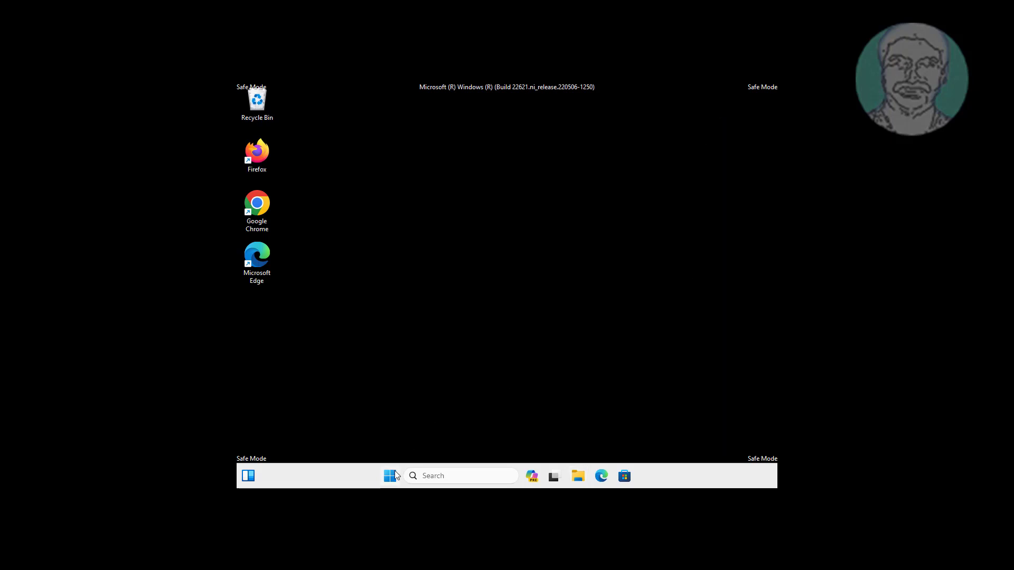
Step: Reopen System Configuration via msconfig and clear Safe boot on the Boot tab, applying the change
click(438, 476)
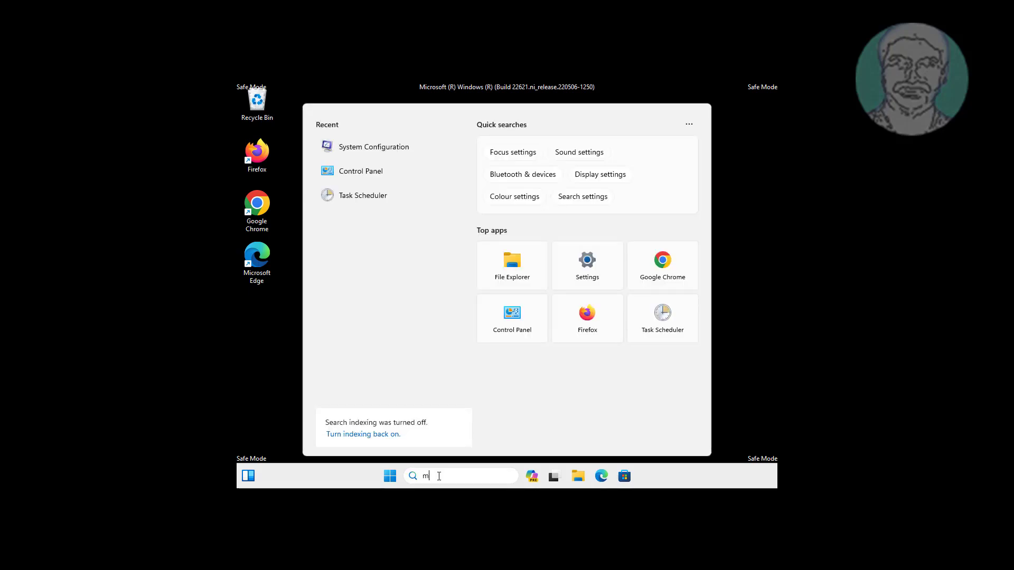
text(msconfig)
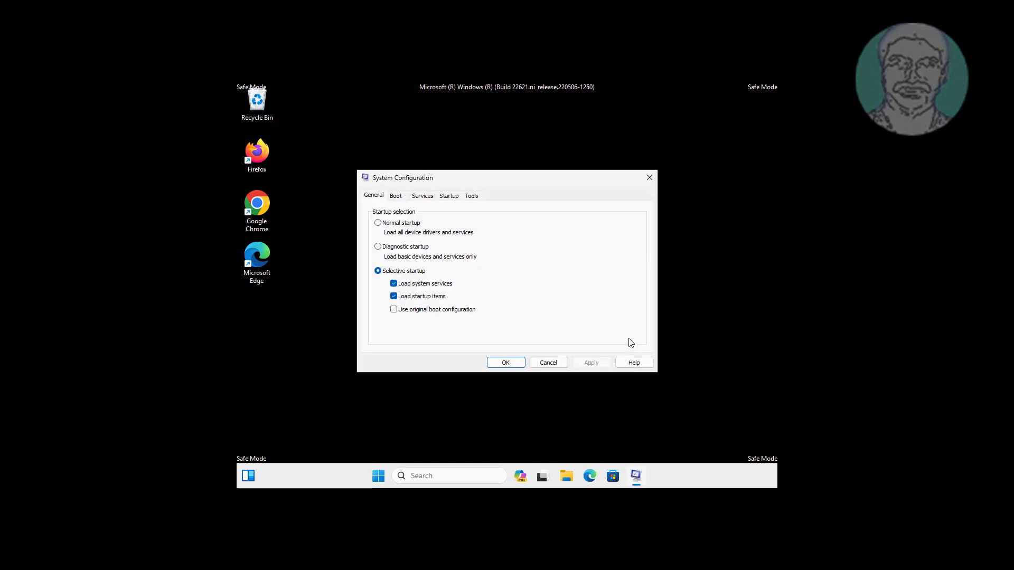
click(394, 196)
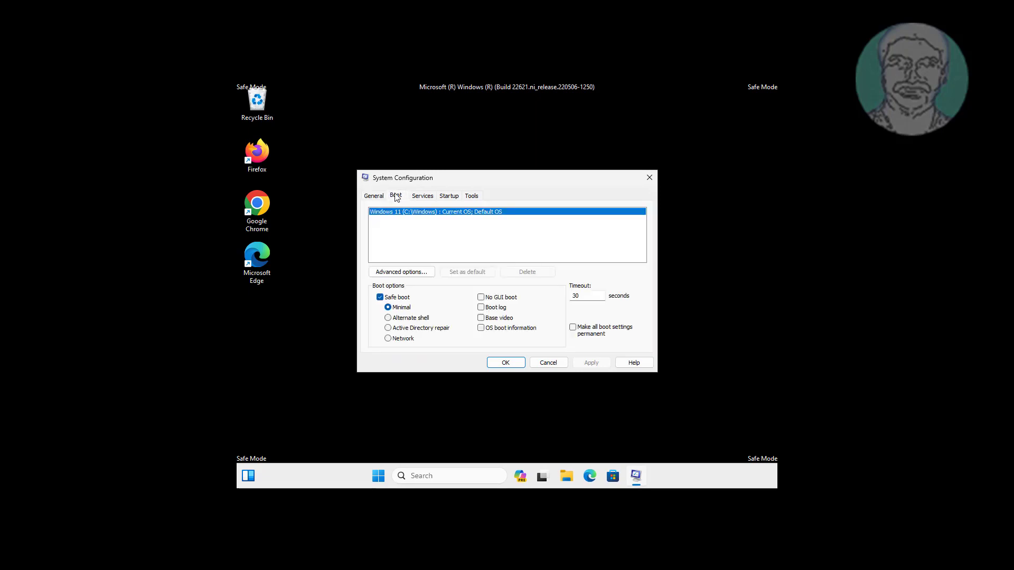
click(383, 296)
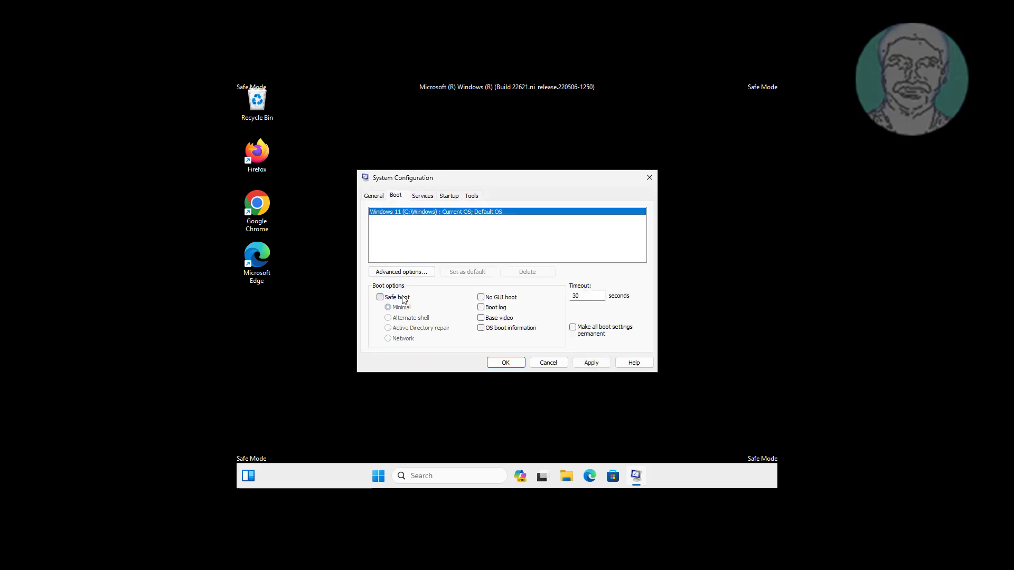
click(586, 363)
click(510, 363)
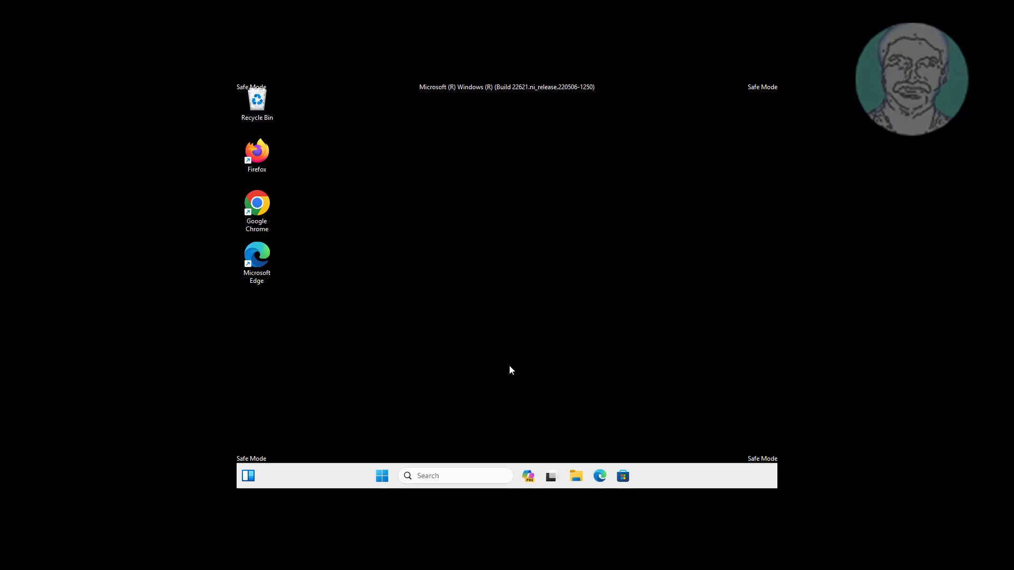
Step: Restart to a normal boot and sign back in with the account password
click(477, 298)
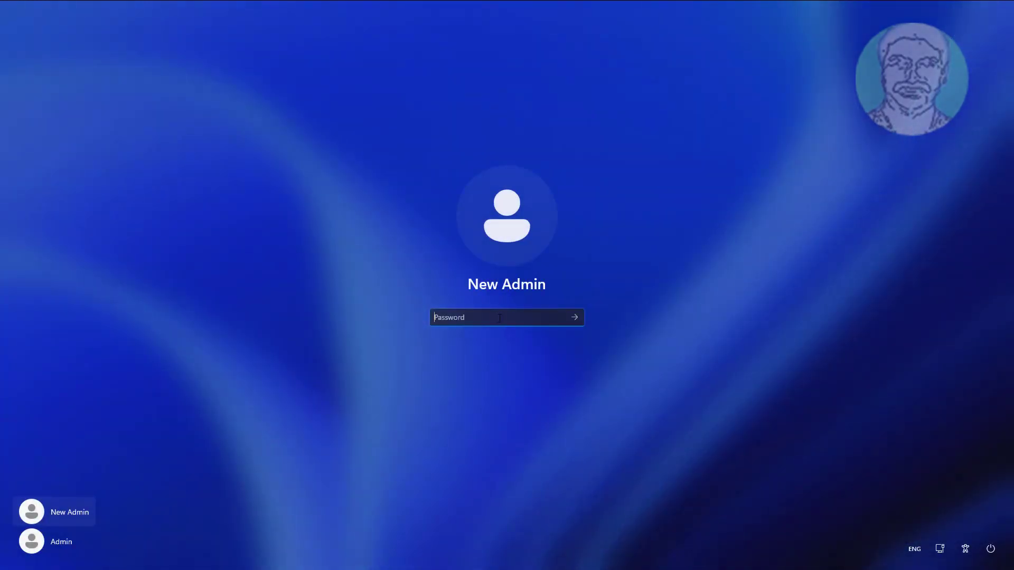
text(••)
key(Return)
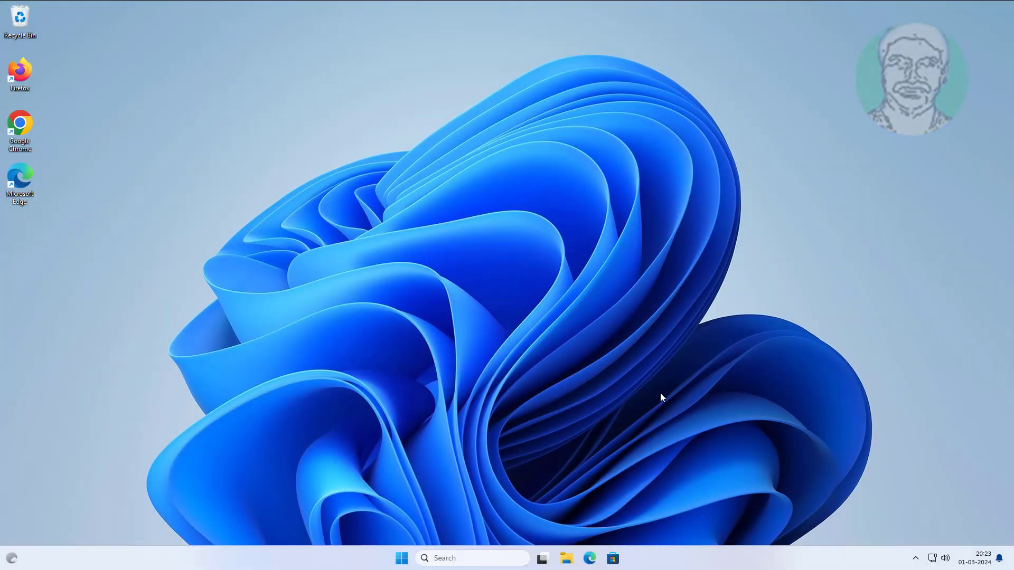
click(457, 561)
text(windows)
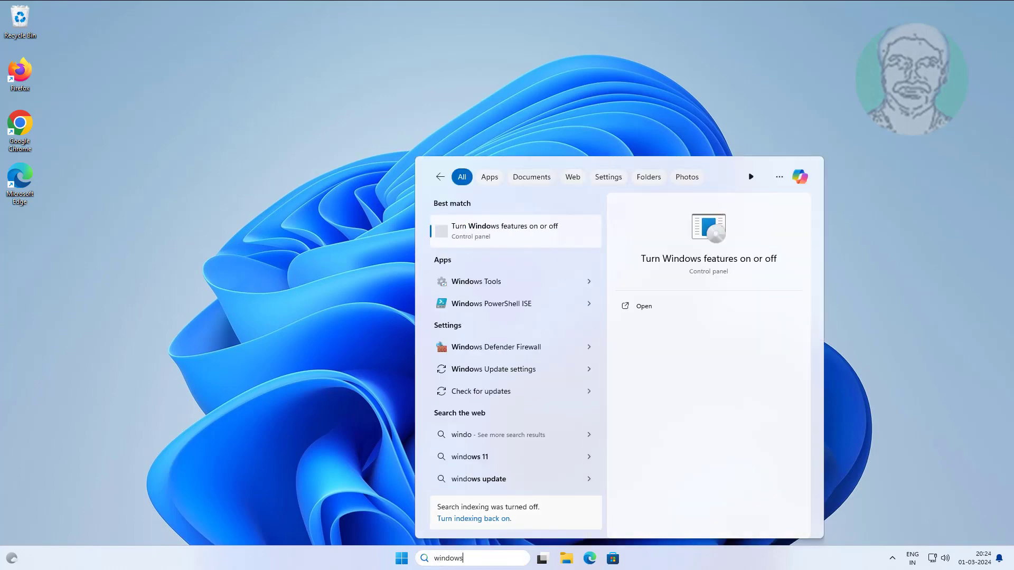
text( securi)
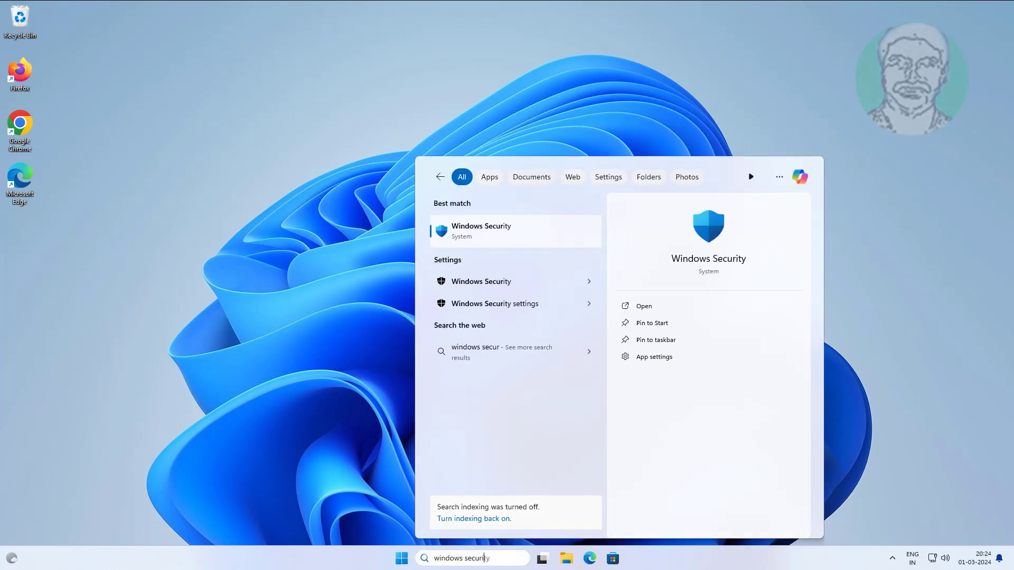
text(ty)
click(488, 236)
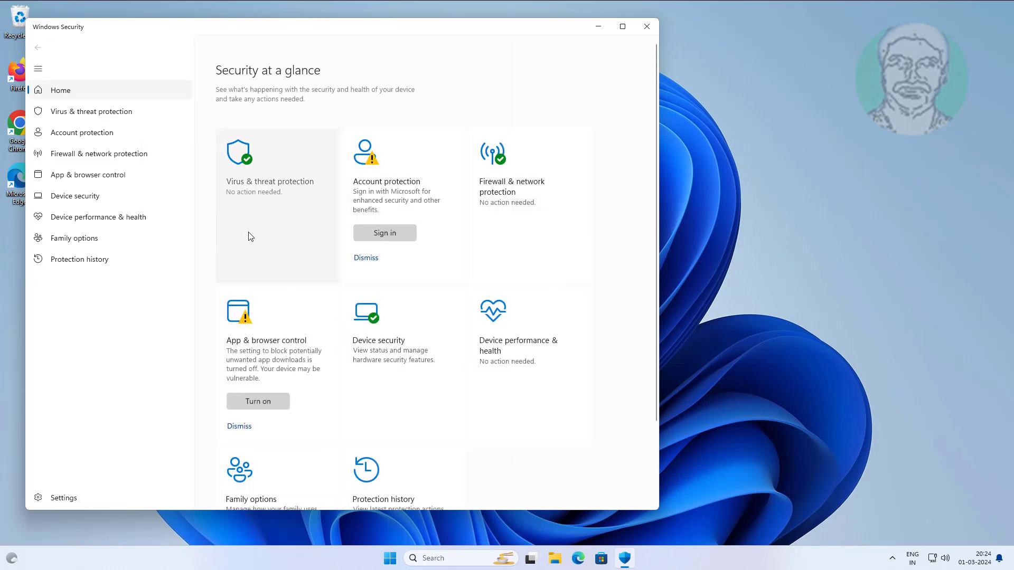
click(267, 207)
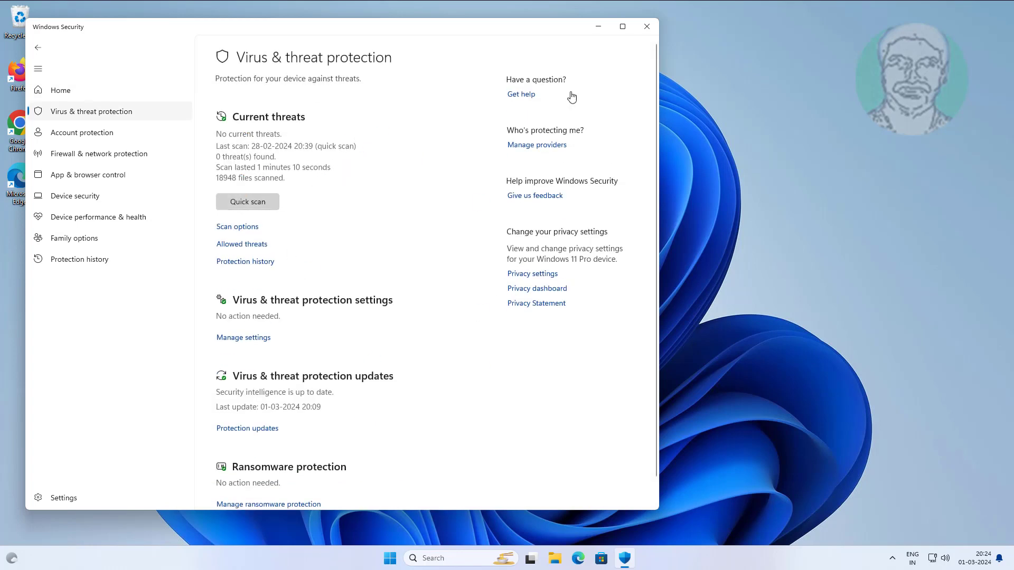
click(646, 27)
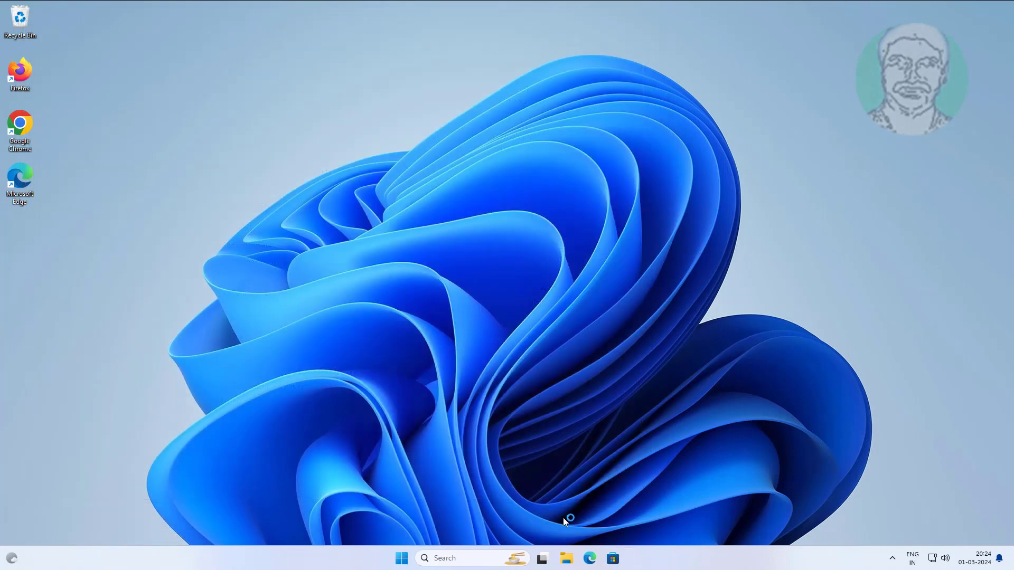